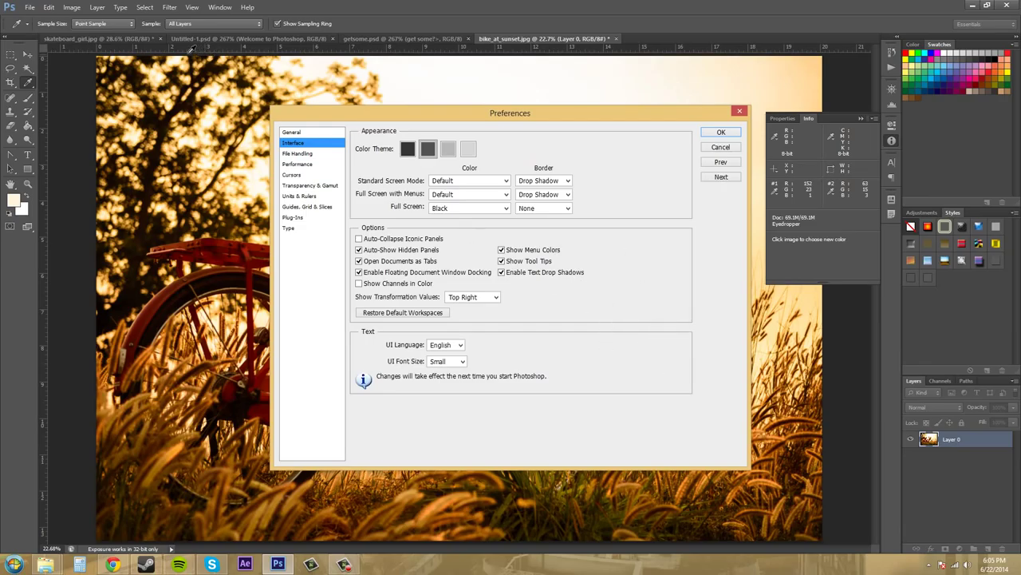
Preview the interface colour themes and return to the medium-dark theme
left_click(50, 8)
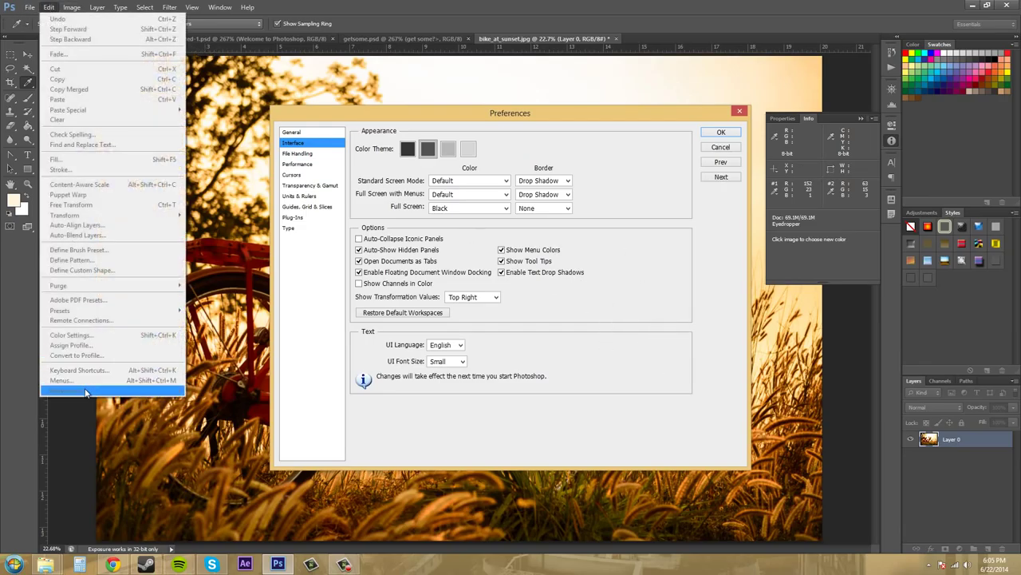
left_click(606, 319)
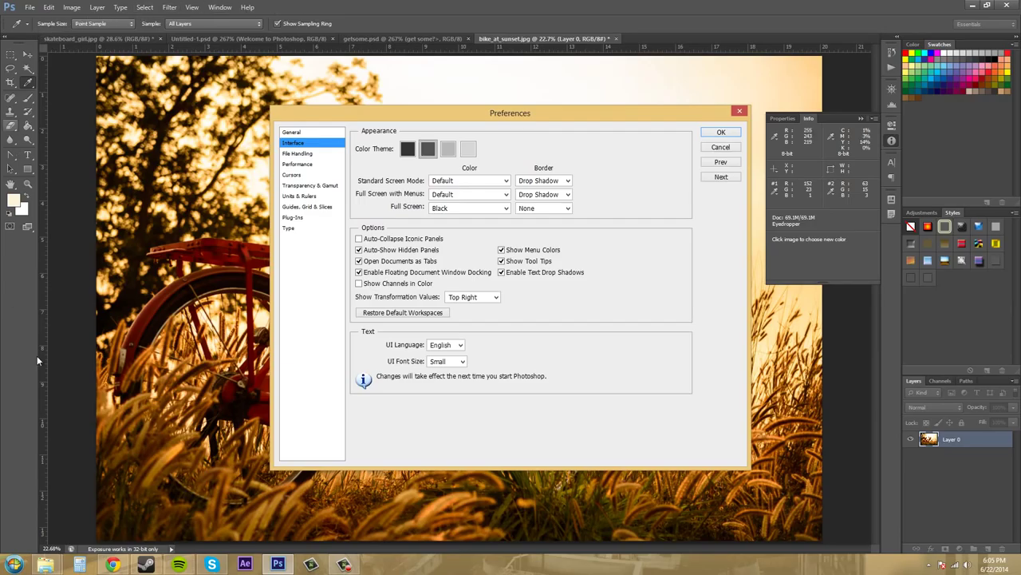
left_click(408, 149)
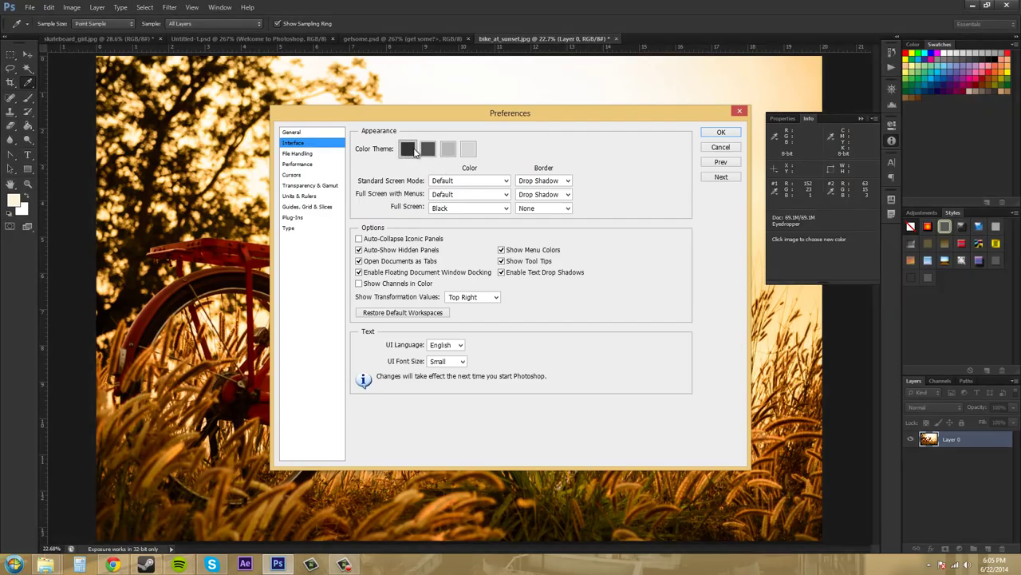
left_click(431, 150)
left_click(471, 152)
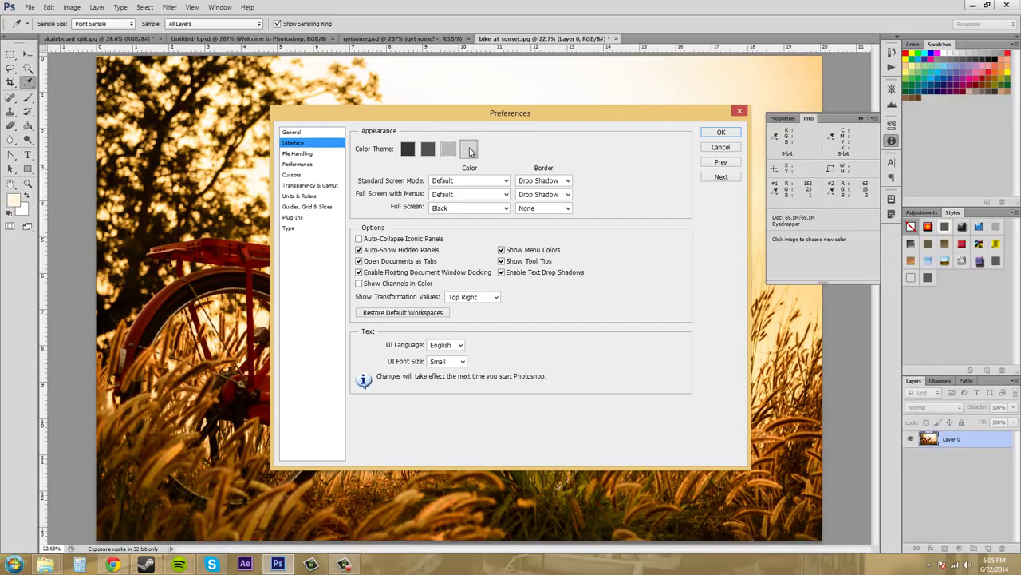
left_click(450, 154)
left_click(433, 156)
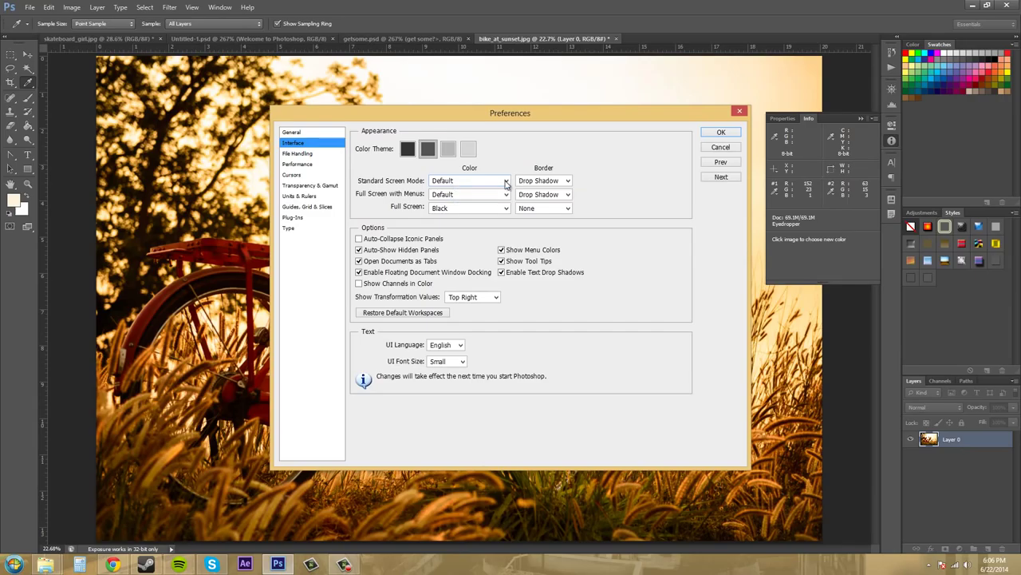
Preview Line border and Dark Gray/Black backgrounds for standard screen mode, then restore Drop Shadow and Default
left_click(559, 181)
left_click(533, 192)
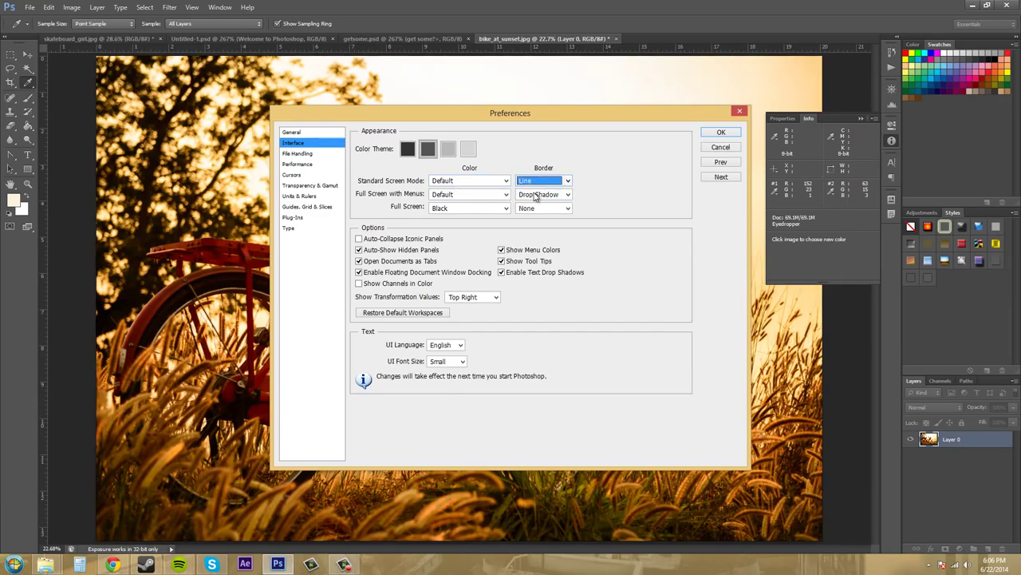
left_click(551, 181)
left_click(537, 200)
left_click(497, 184)
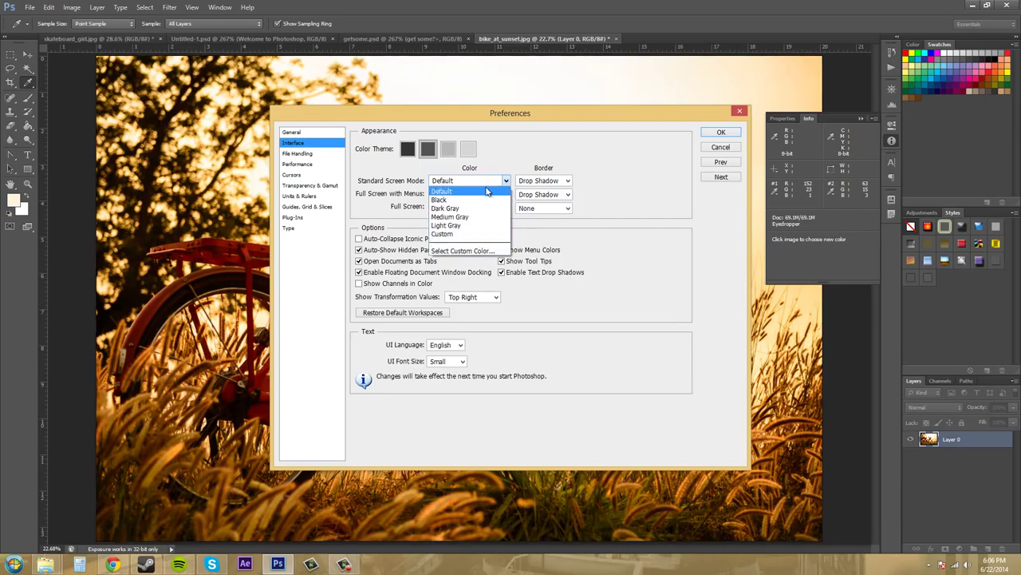
left_click(463, 204)
left_click(469, 183)
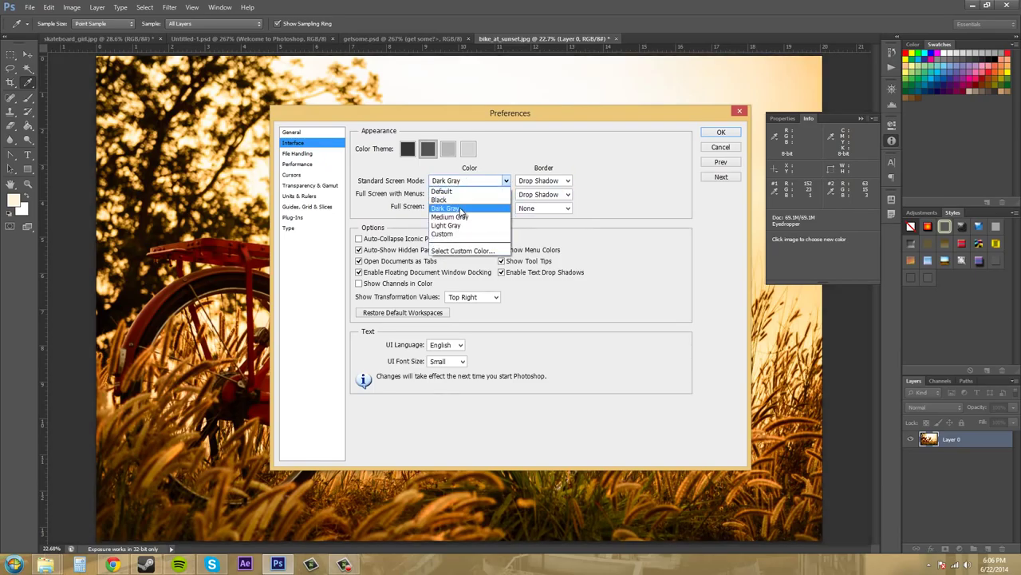
left_click(466, 193)
left_click(469, 185)
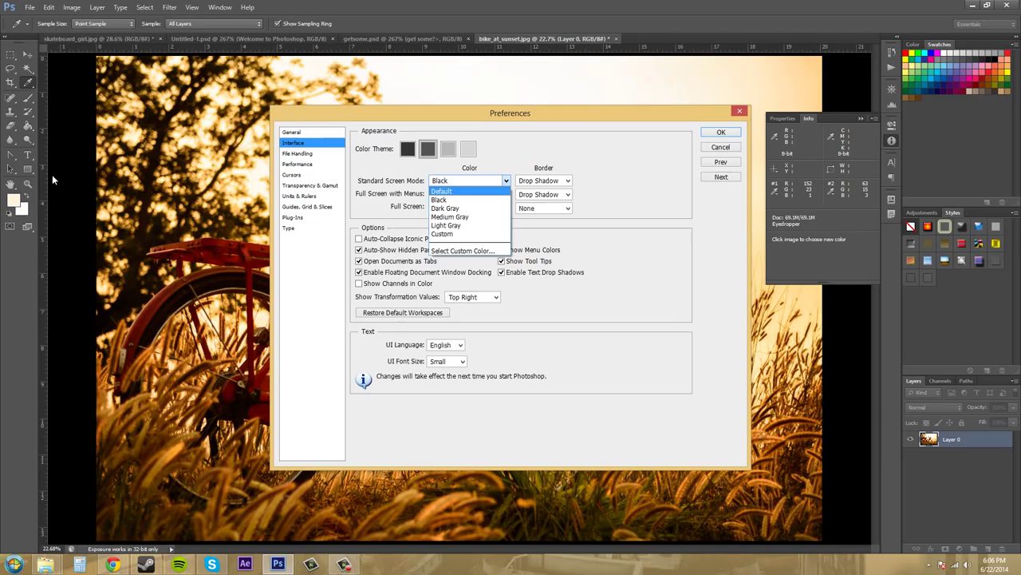
left_click(443, 191)
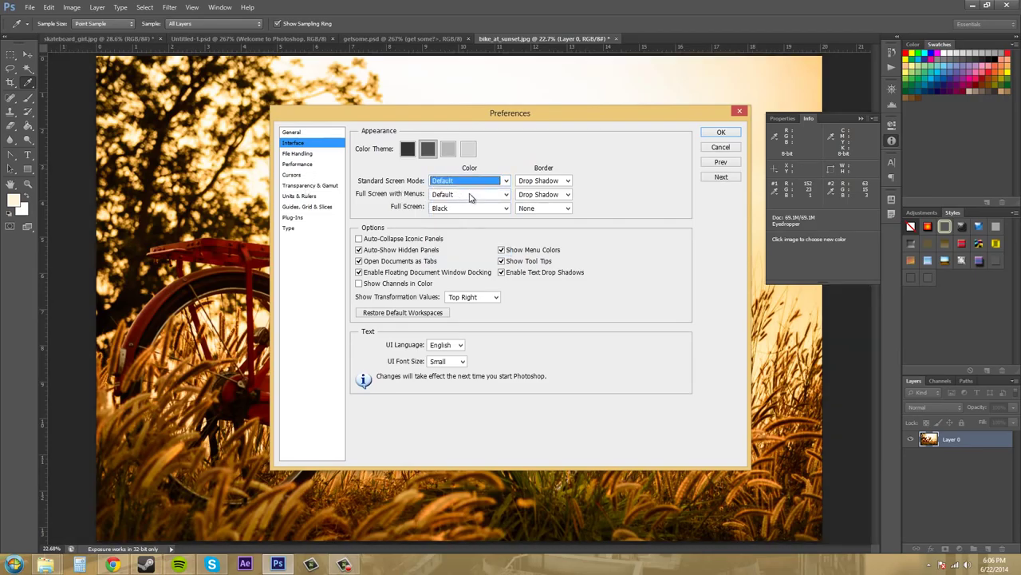
left_click(401, 198)
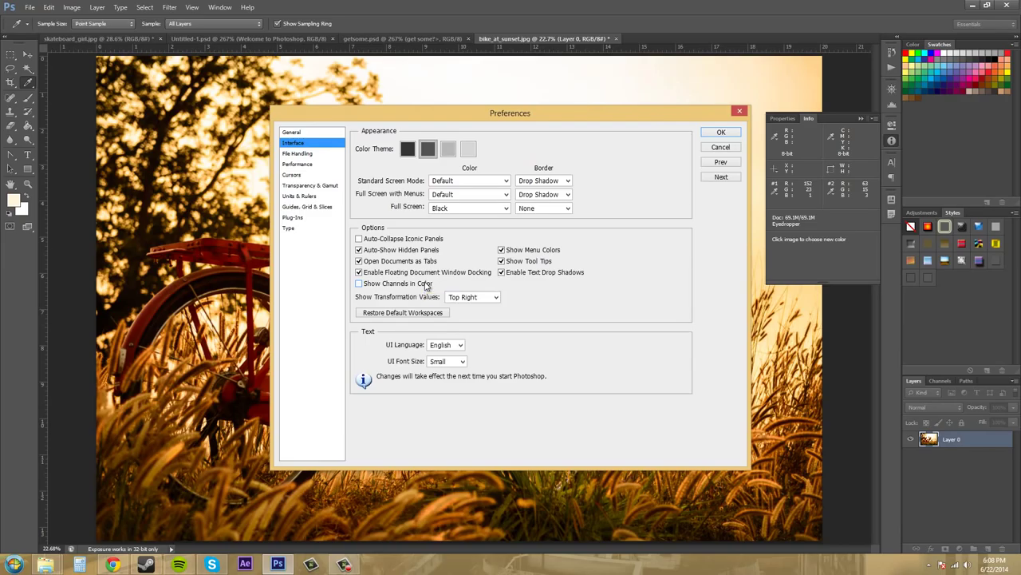
Show Channels in Color on the Channels panel and keep Show Menu Colors checked
left_click(938, 380)
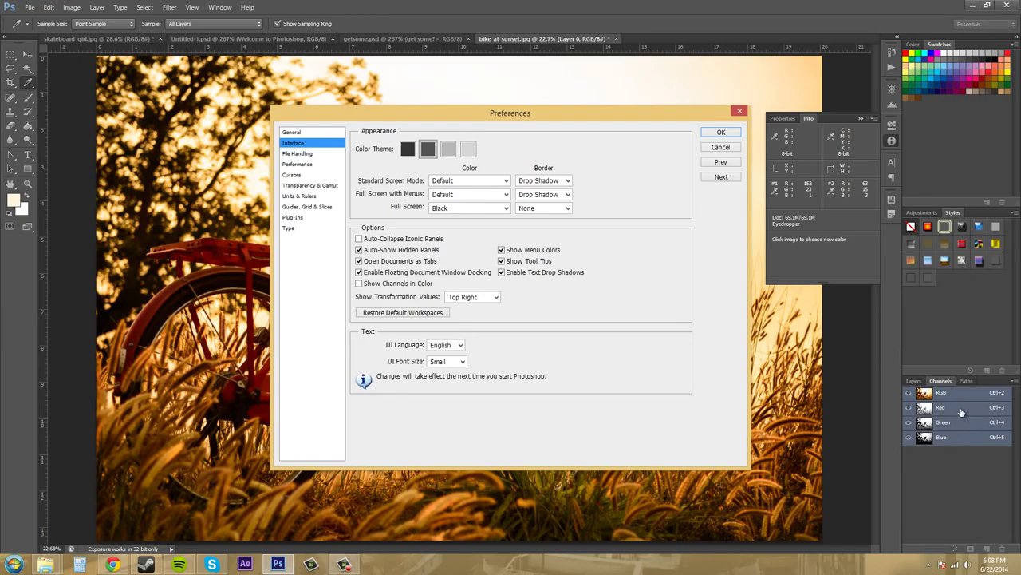
left_click(359, 284)
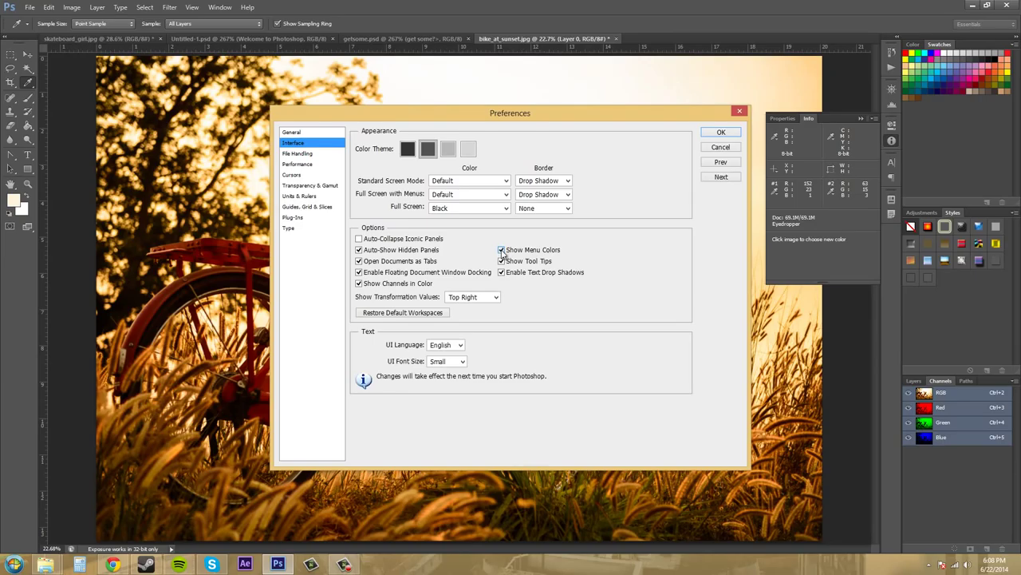
left_click(503, 254)
left_click(502, 252)
Enable Text Drop Shadows and keep Show Transformation Values at Top Right
mouse_move(397, 296)
left_click(503, 274)
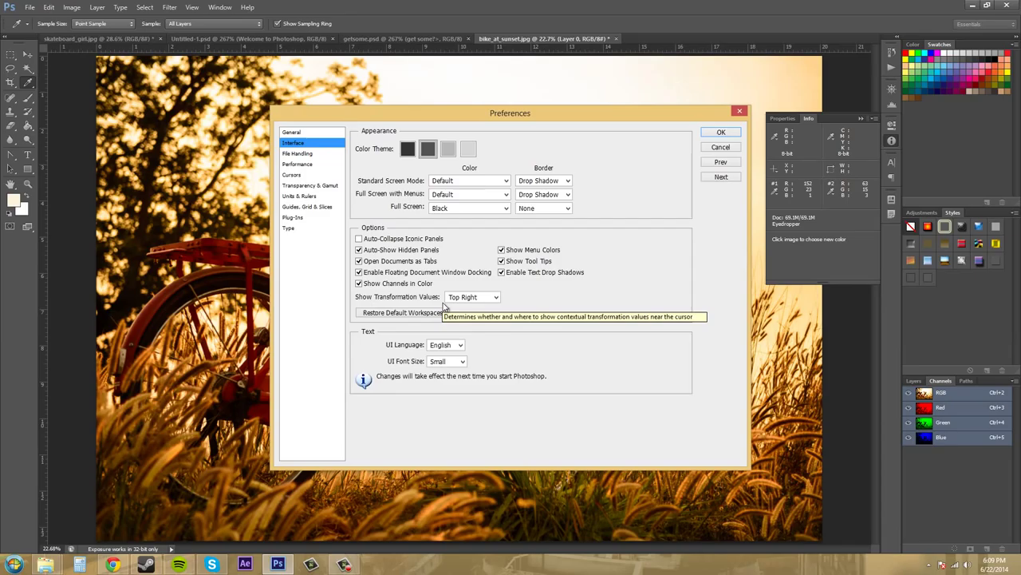
left_click(482, 297)
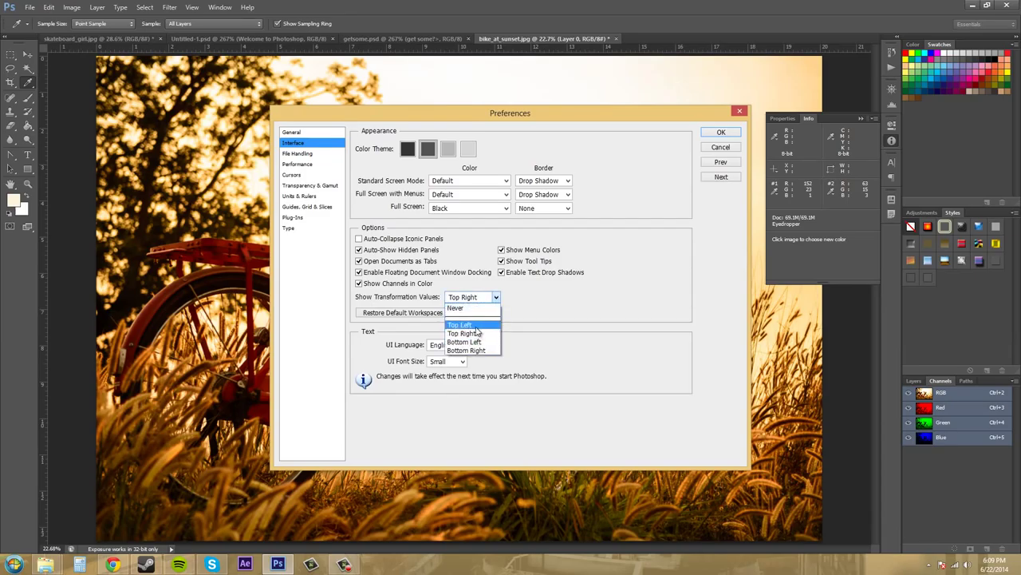
left_click(587, 302)
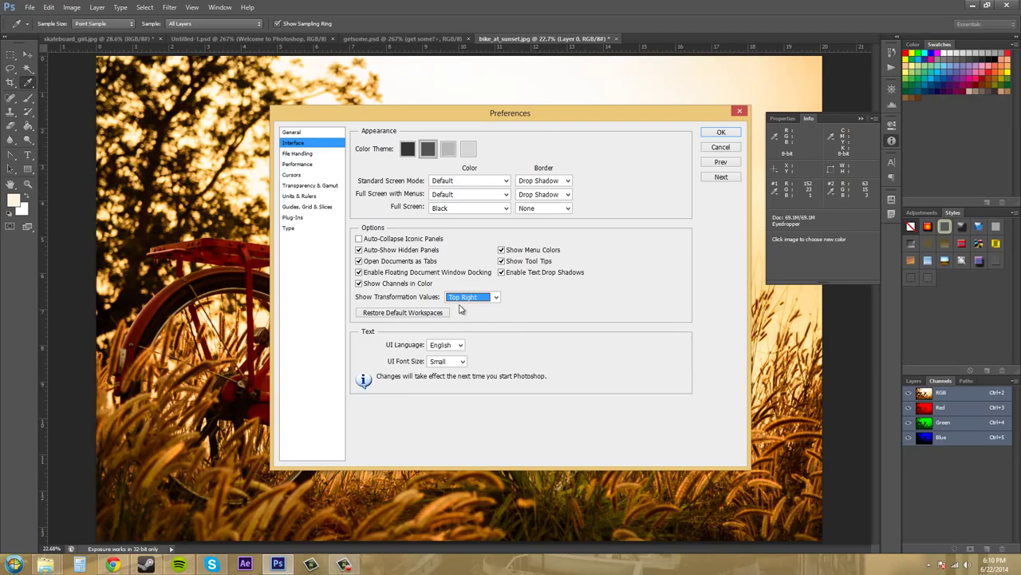
Preview Medium and Large UI font sizes, then return to Small
left_click(460, 347)
left_click(454, 362)
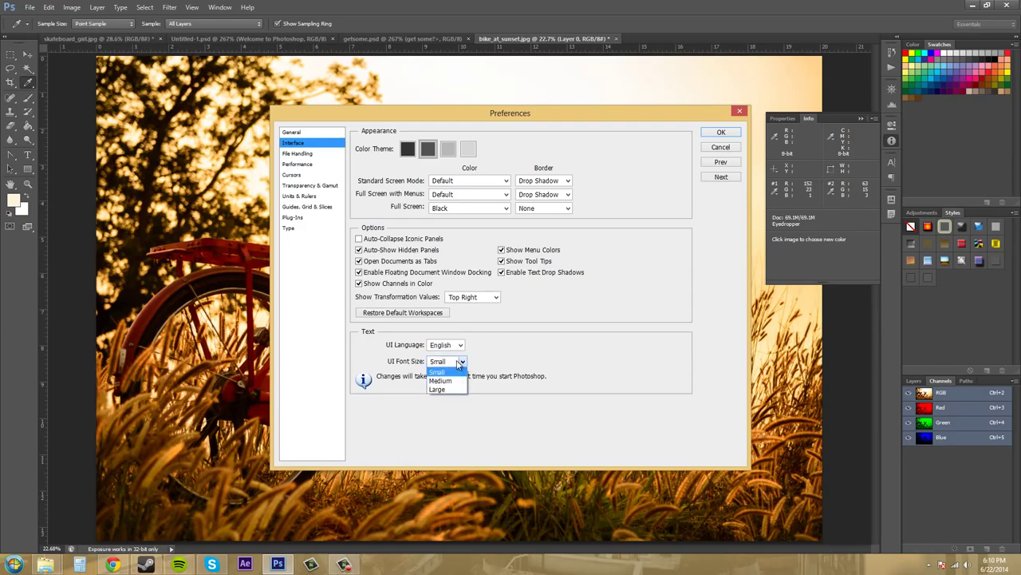
left_click(447, 381)
left_click(445, 363)
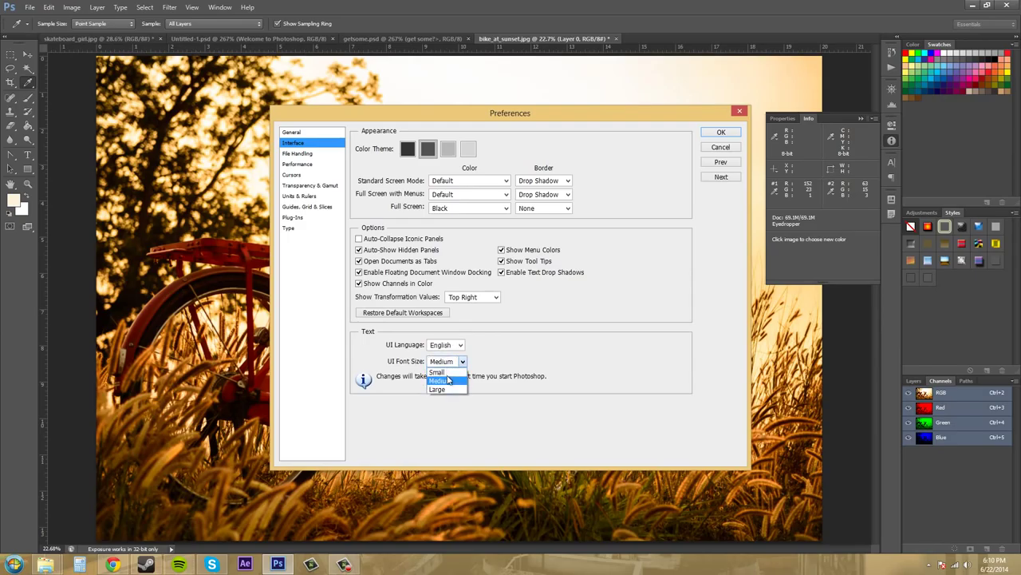
left_click(446, 389)
left_click(447, 362)
left_click(447, 380)
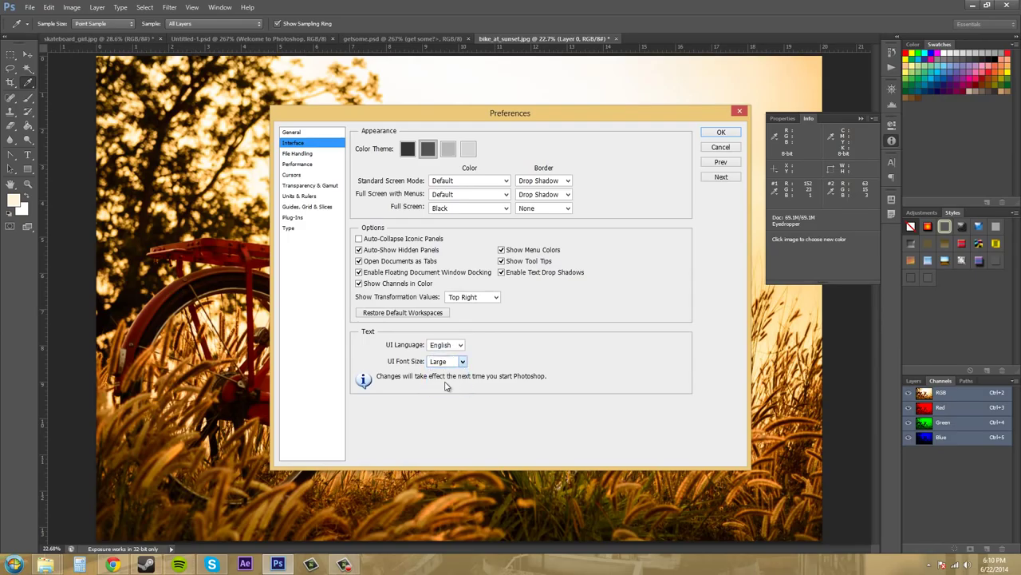
left_click(451, 363)
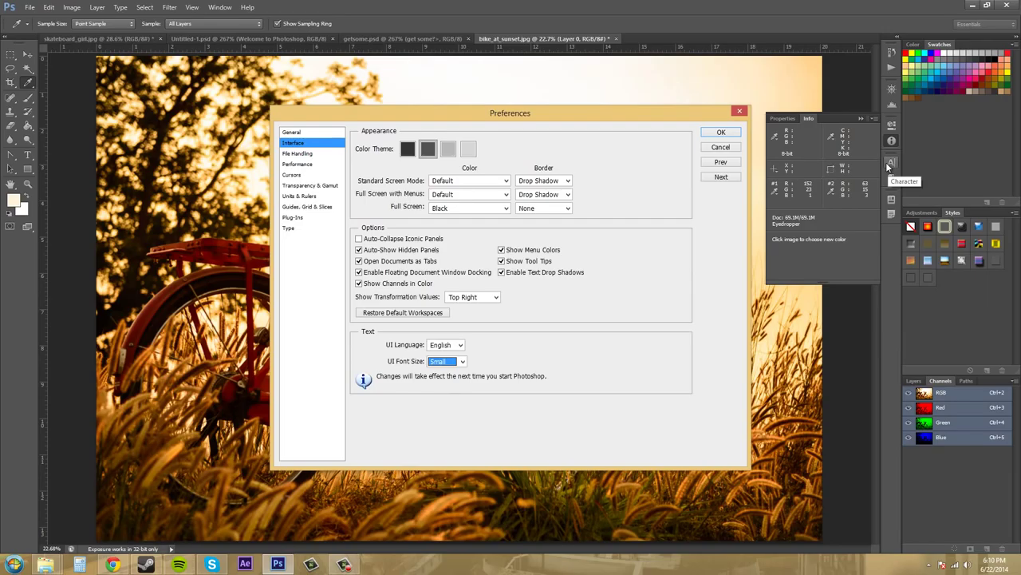
Set UI Font Size to Large and confirm the Preferences with OK
left_click(440, 361)
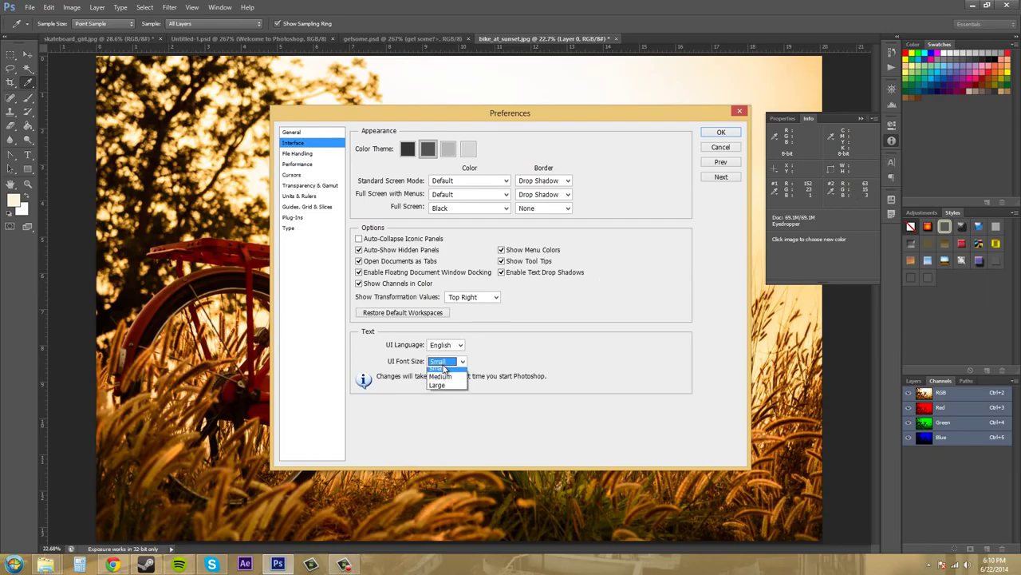
left_click(441, 381)
left_click(444, 362)
left_click(441, 388)
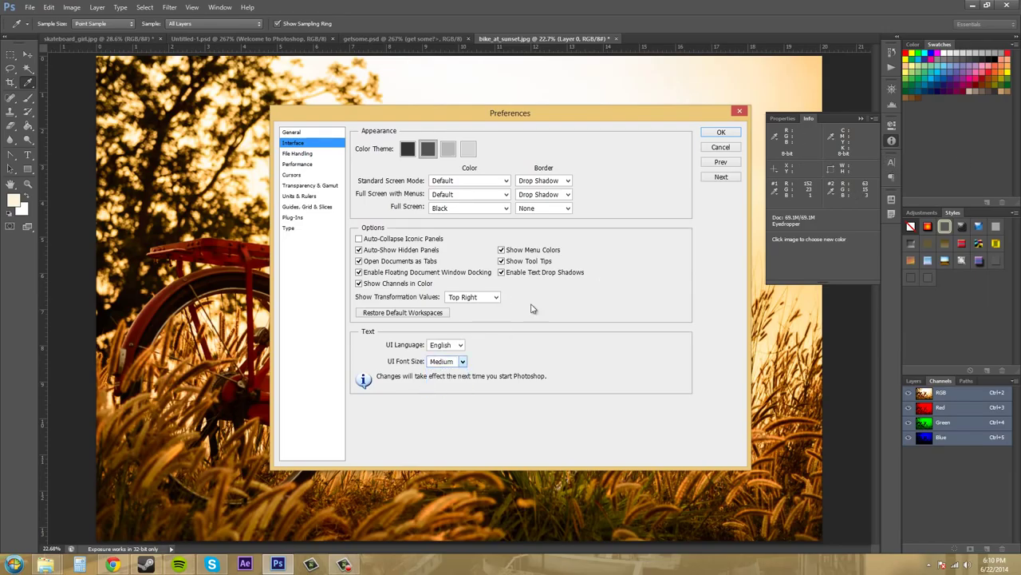
left_click(723, 134)
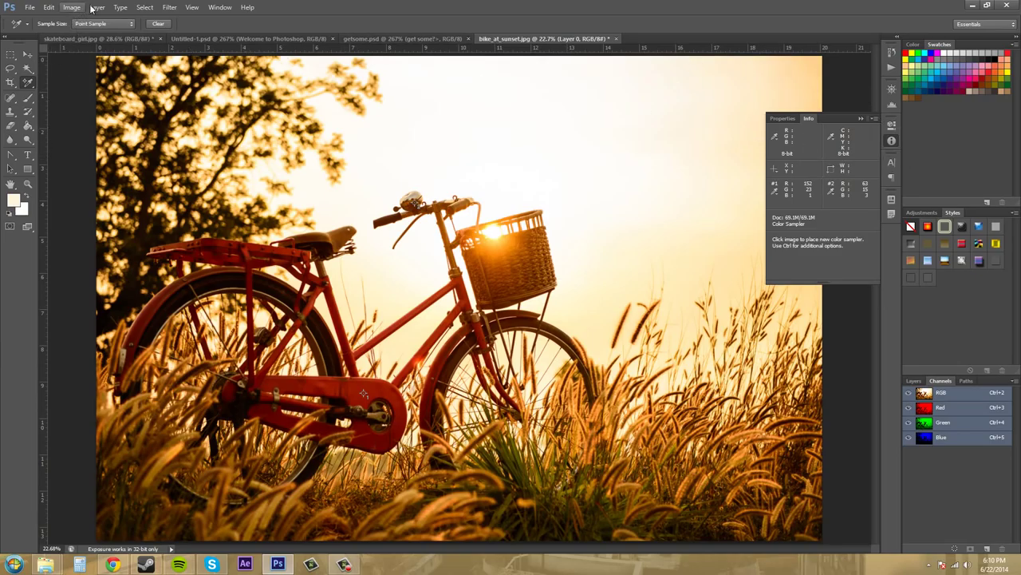
Reopen Edit > Preferences > Interface and return UI Font Size to Small
left_click(49, 7)
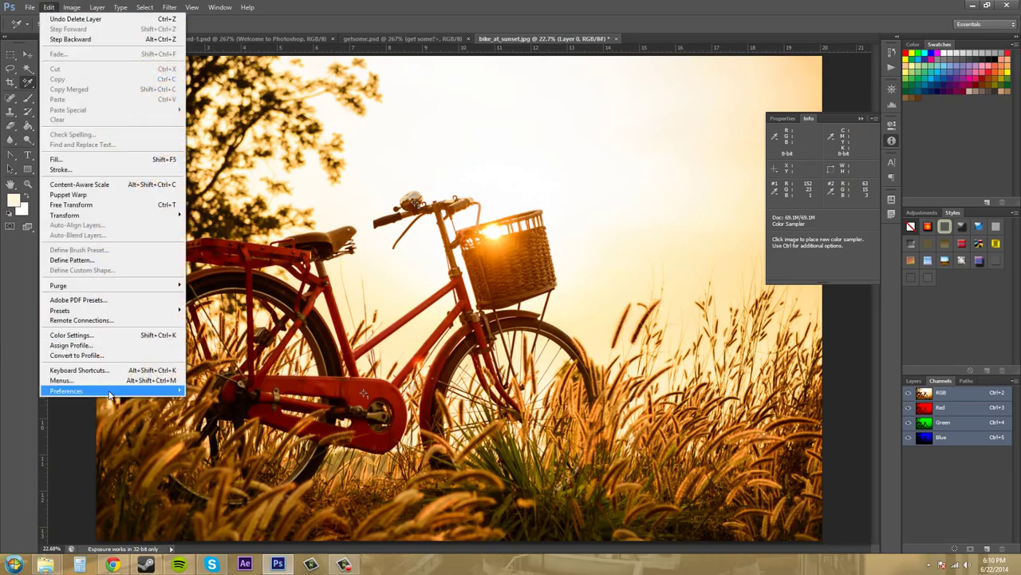
mouse_move(67, 390)
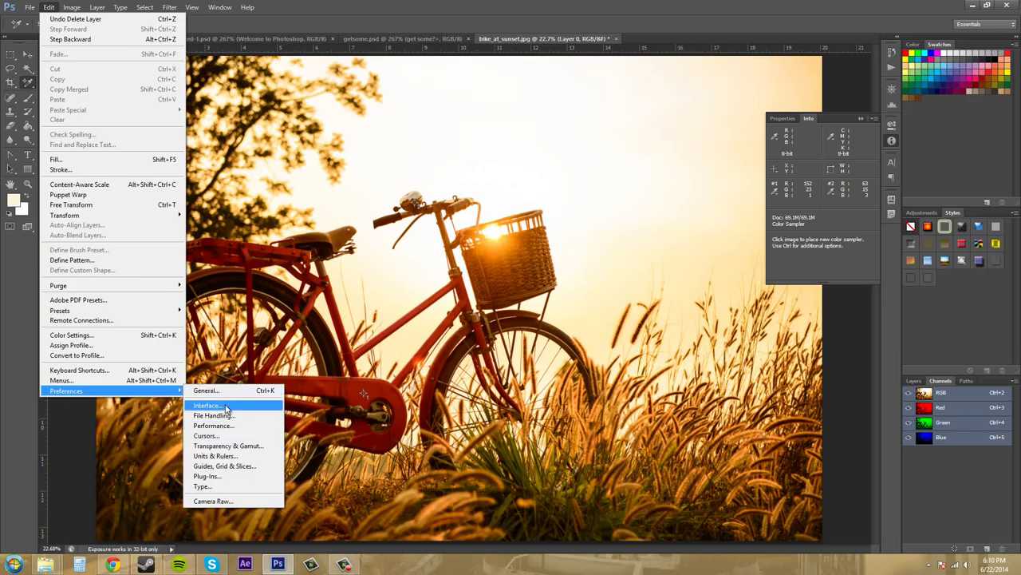
left_click(209, 404)
left_click(445, 362)
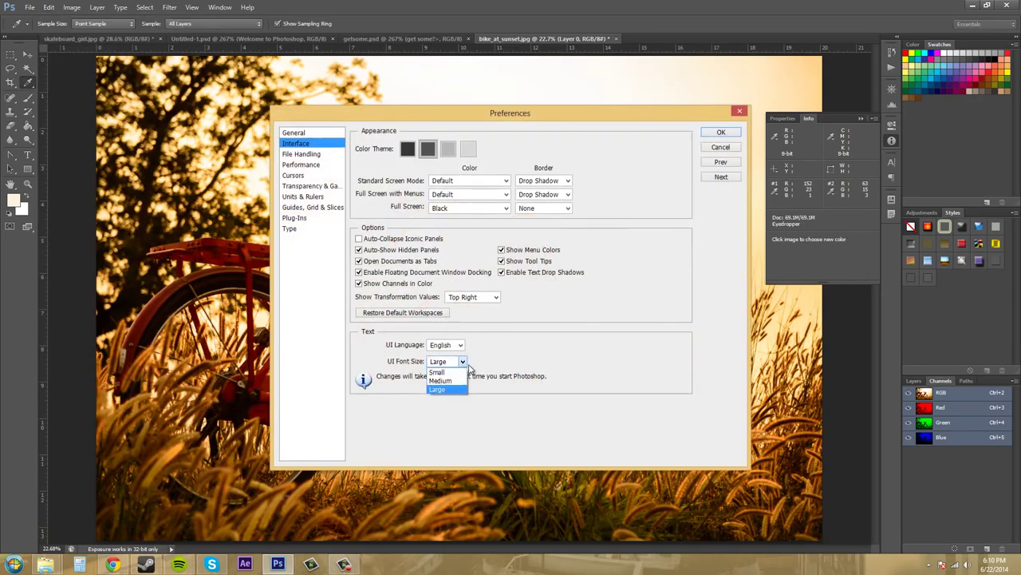
left_click(441, 372)
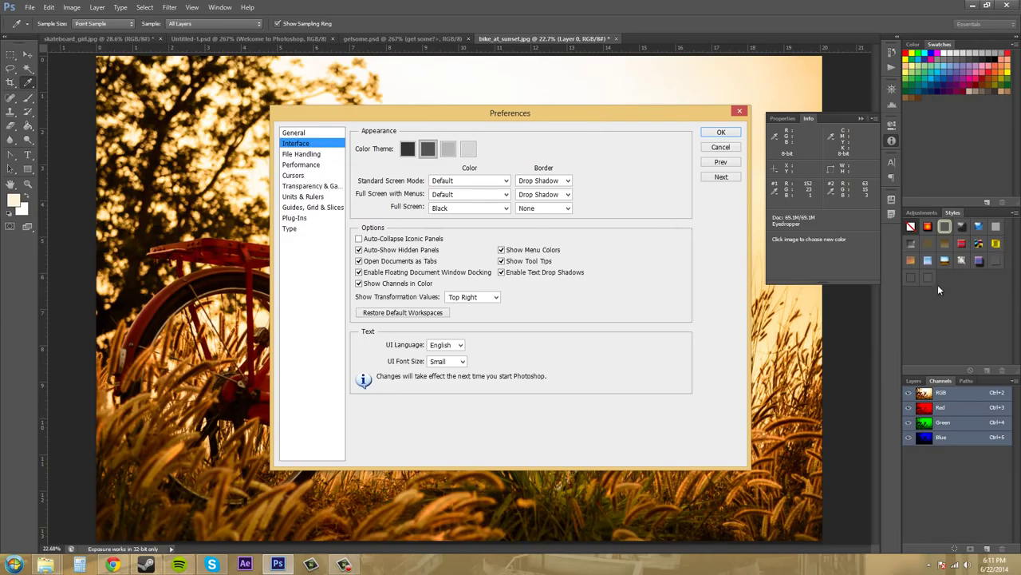
left_click(299, 155)
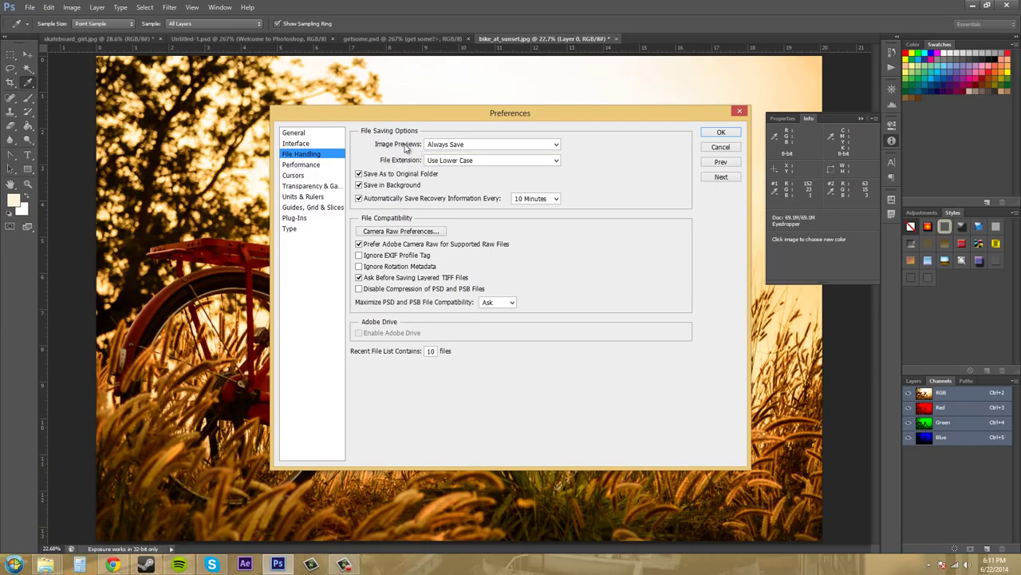
Keep Image Previews on Always Save and extensions lower case, and uncheck Save in Background
left_click(558, 146)
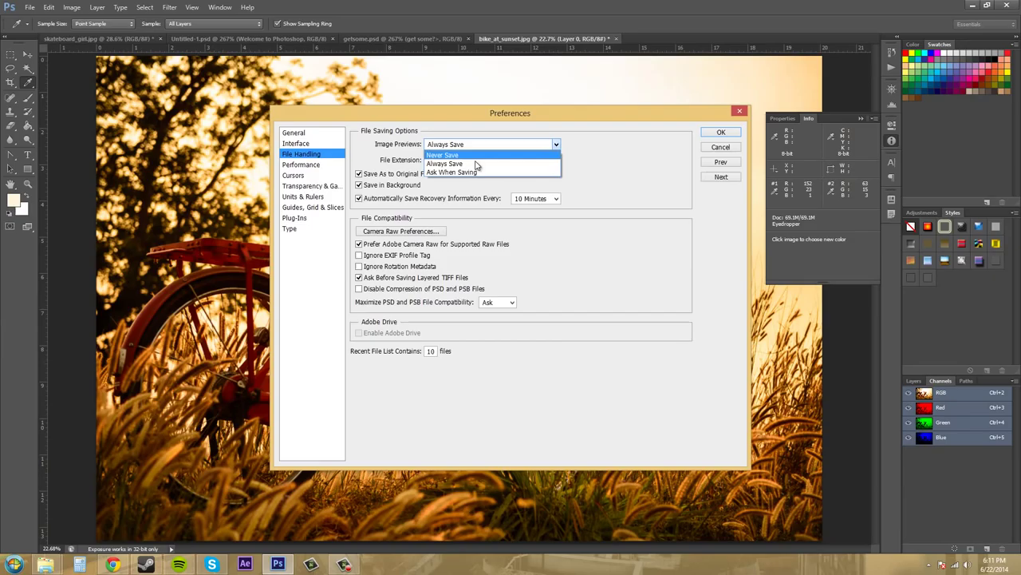
left_click(467, 164)
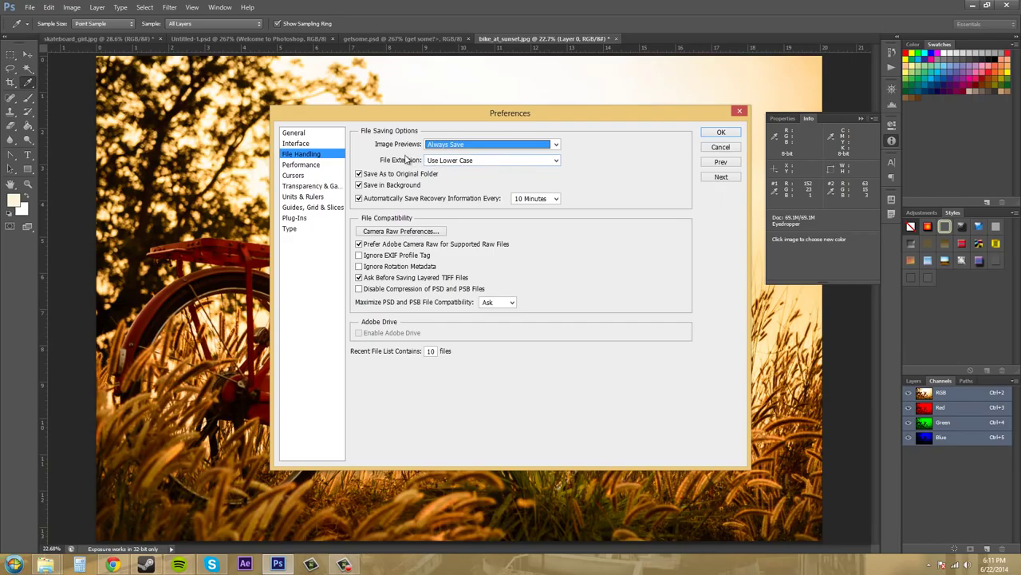
left_click(505, 160)
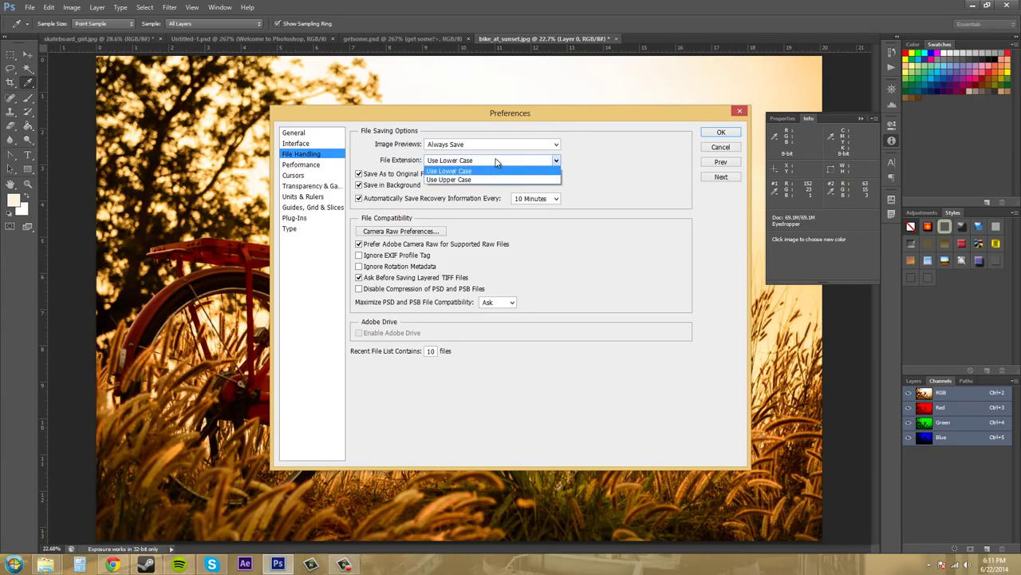
left_click(496, 163)
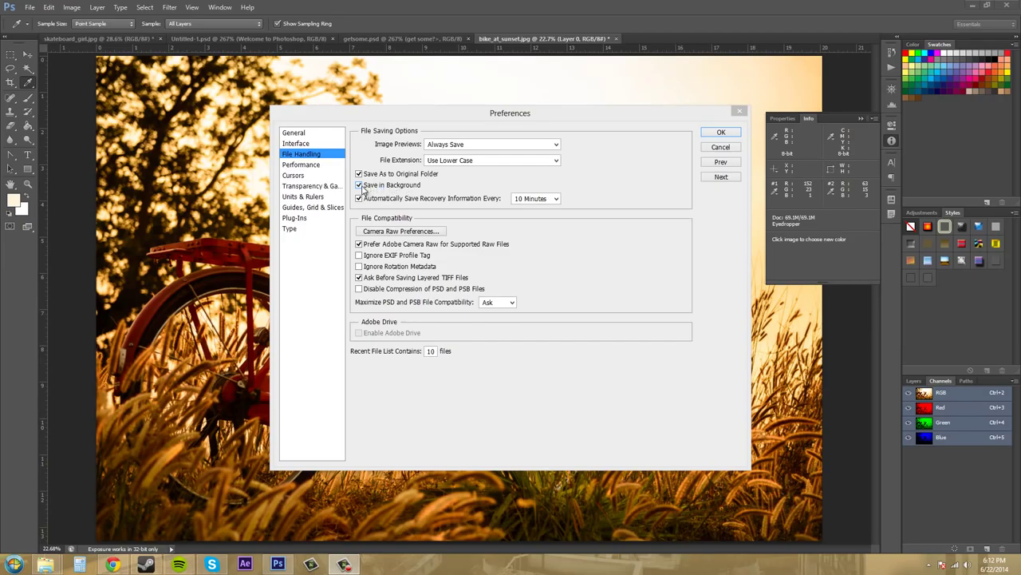
left_click(359, 185)
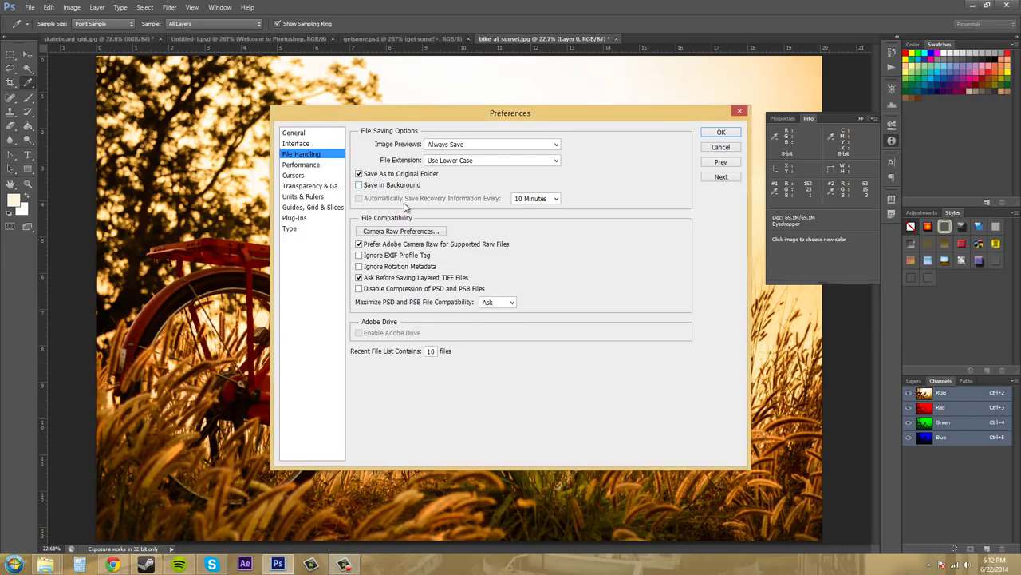
left_click(359, 185)
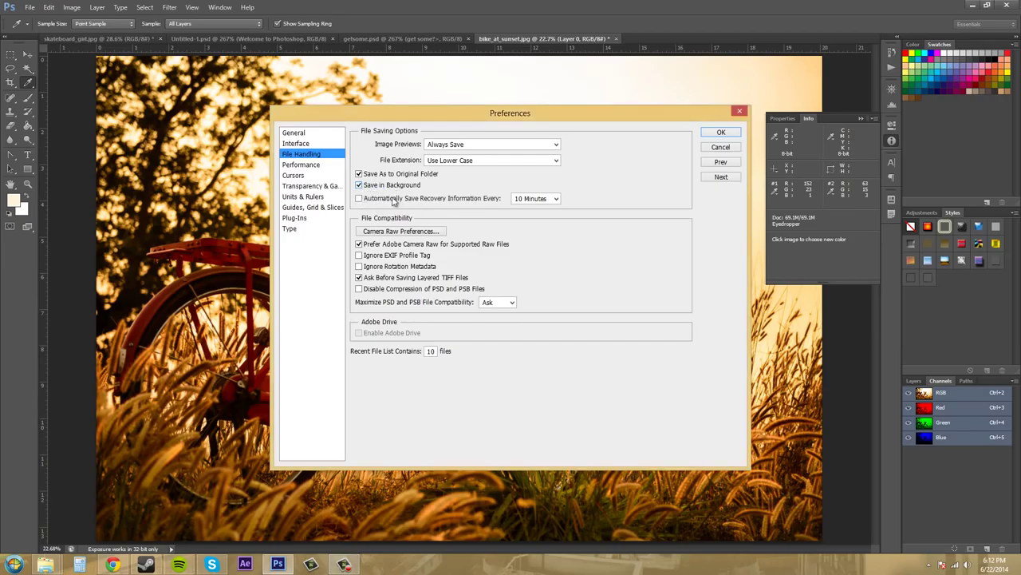
left_click(359, 198)
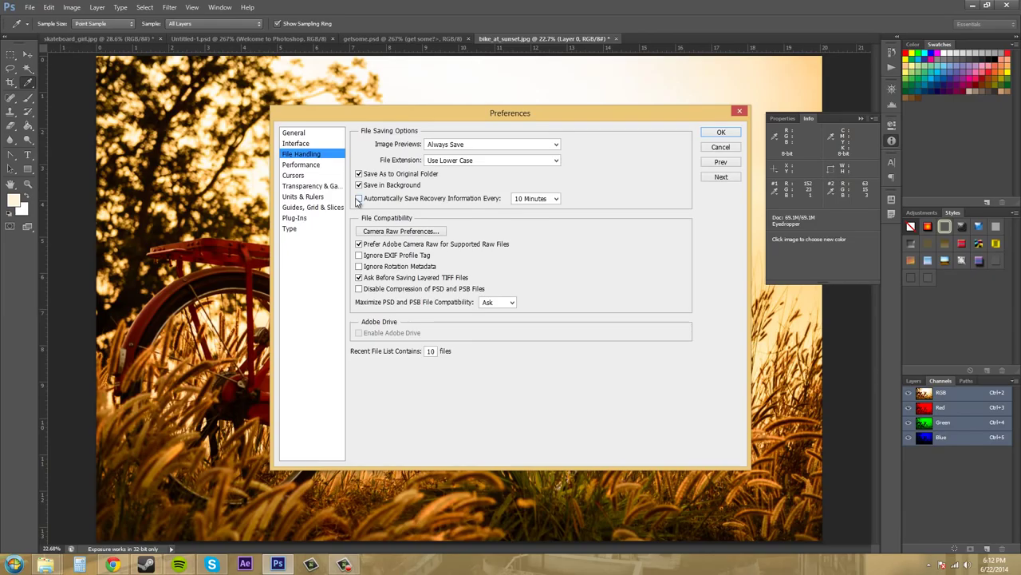
left_click(545, 202)
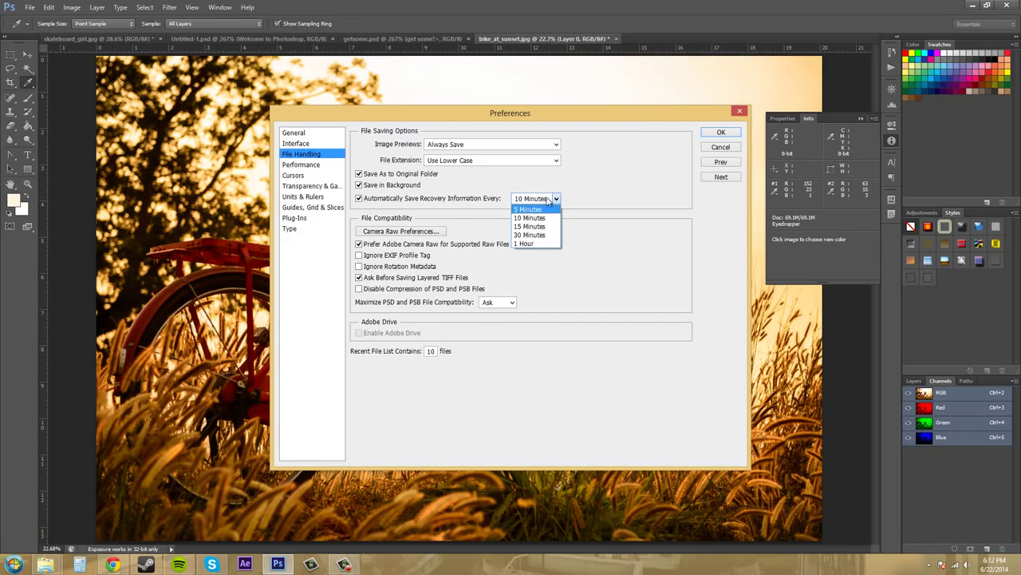
left_click(546, 217)
left_click(616, 198)
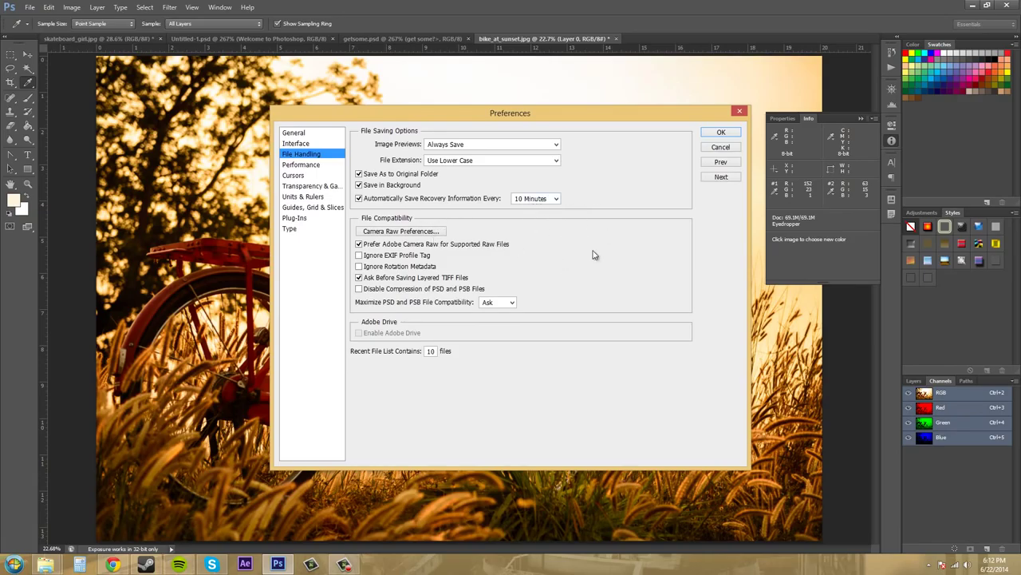
left_click(409, 233)
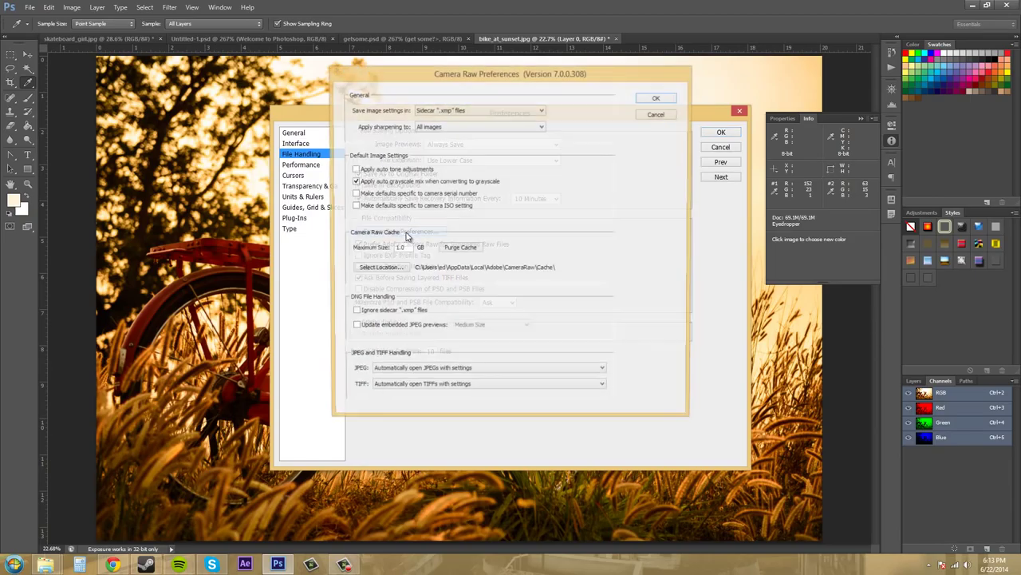
mouse_move(524, 74)
left_mouse_down()
mouse_move(822, 121)
mouse_move(799, 121)
left_mouse_up()
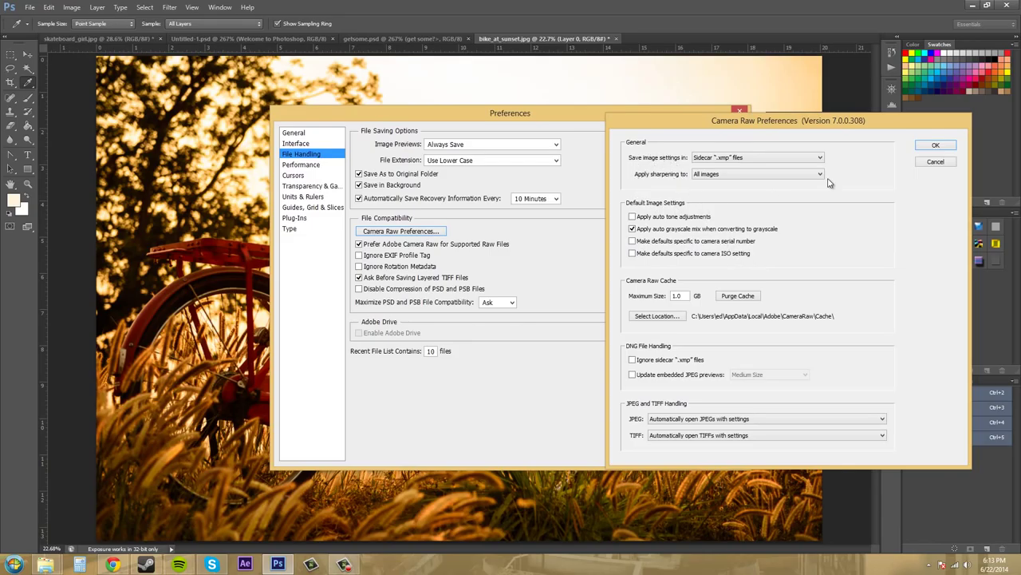
left_click(936, 145)
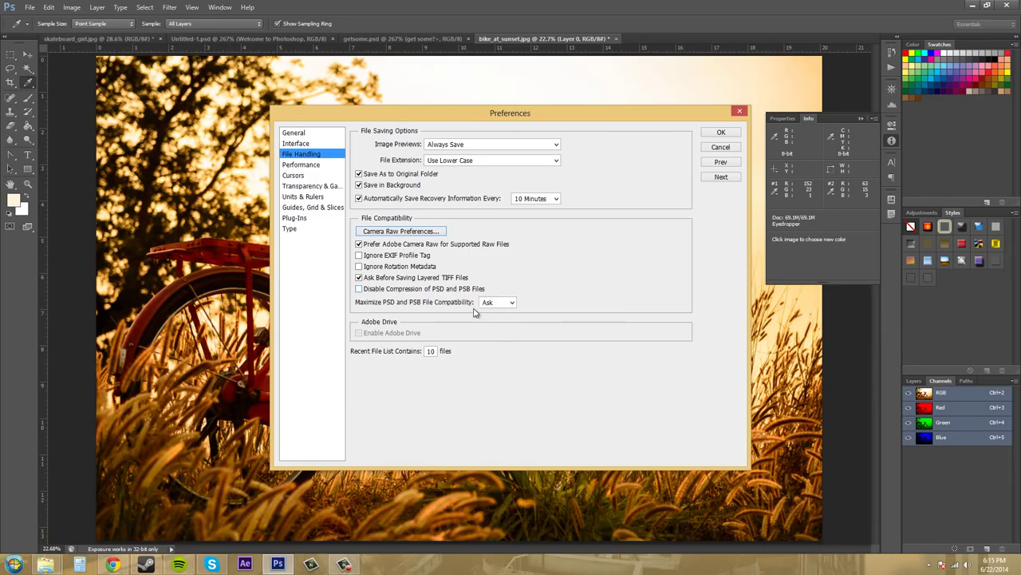
Leave Maximize PSD and PSB File Compatibility on Ask and confirm with OK
left_click(507, 307)
left_click(506, 301)
left_click(563, 315)
Close the Preferences with OK and select the Move tool from the toolbar
left_click(718, 135)
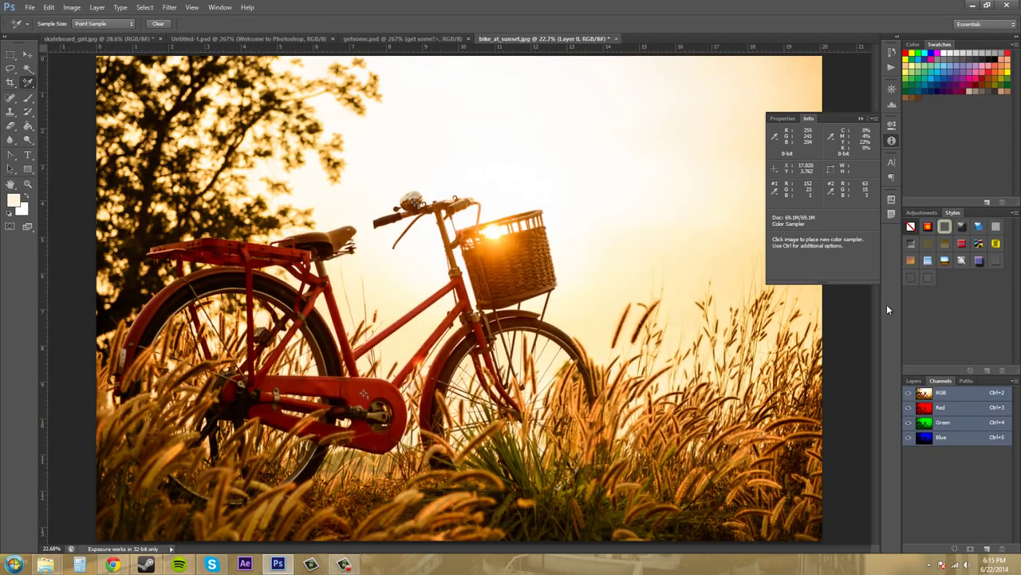
key("shift+i")
left_click(27, 53)
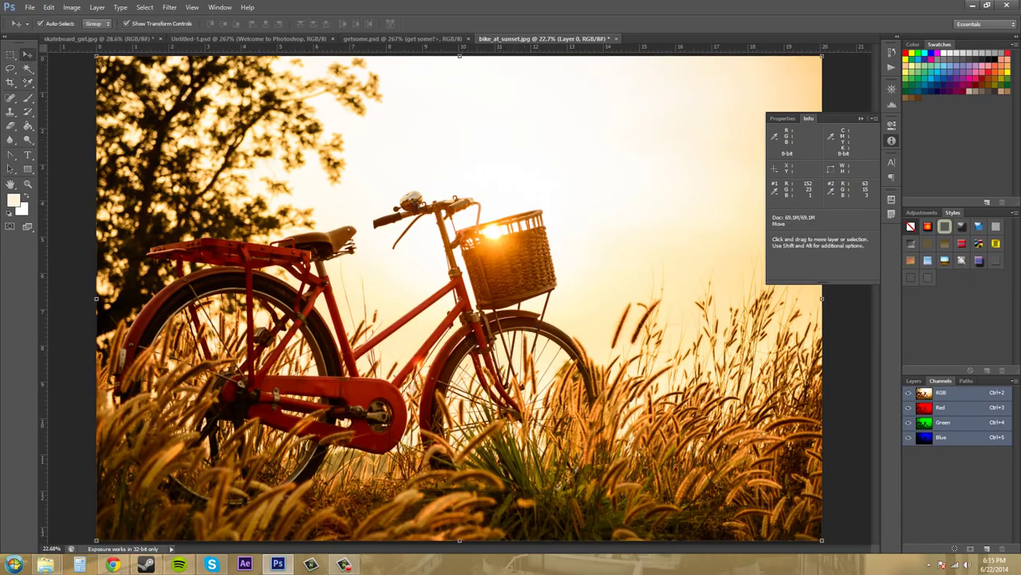